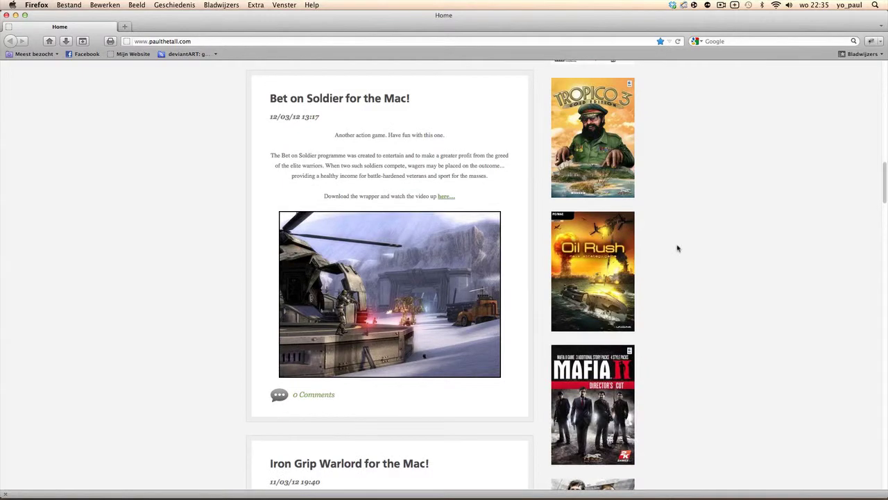
- Open the Game Ports page from the website's home page
scroll(678, 249, "up", 15)
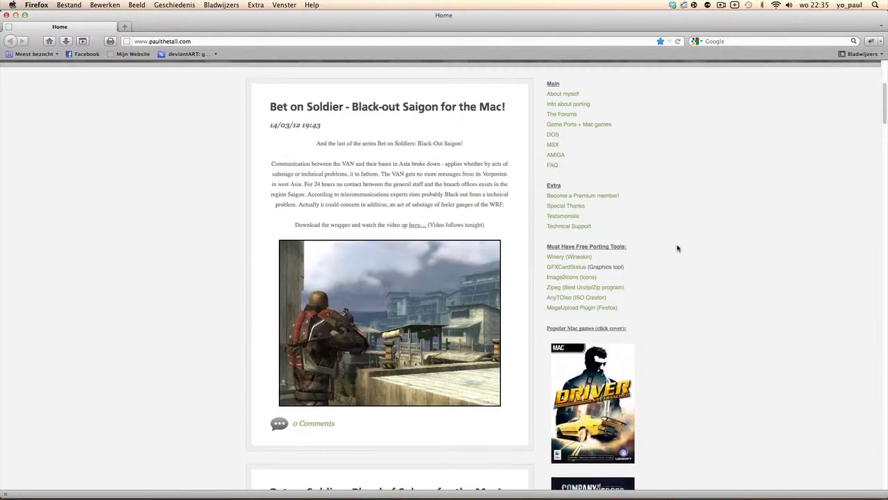
scroll(678, 248, "up", 5)
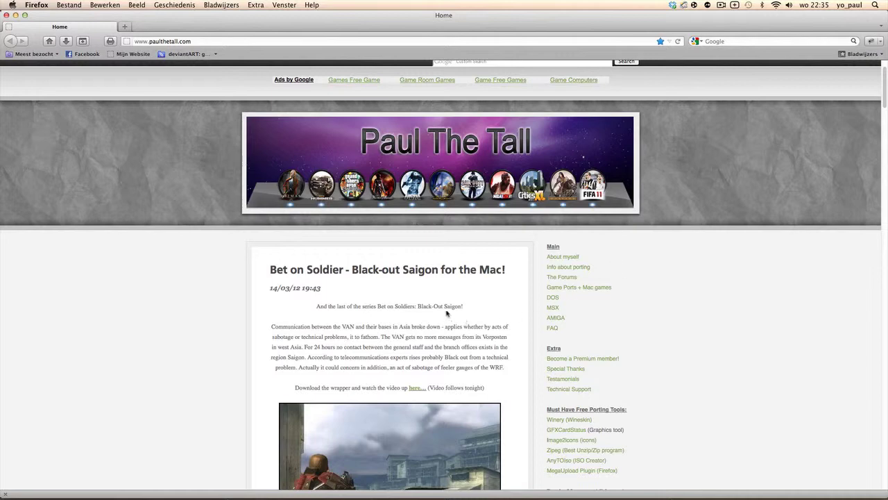
scroll(409, 291, "up", 2)
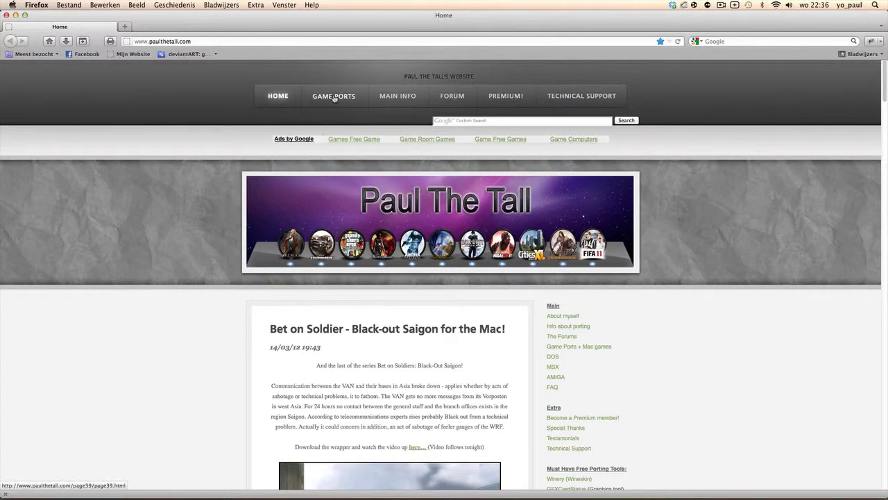
left_click(590, 352)
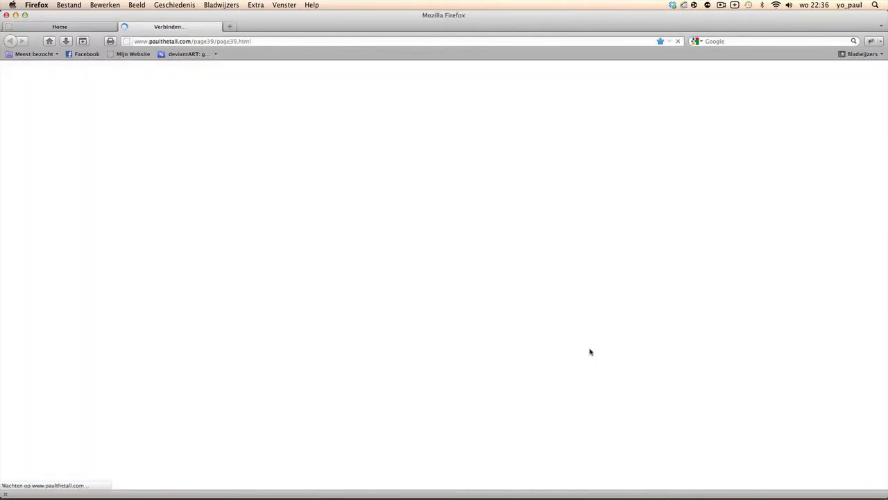
- Find "Bet on Soldier - Black-out Saigon" under Action FPS in the game list and open its page
scroll(357, 399, "down", 3)
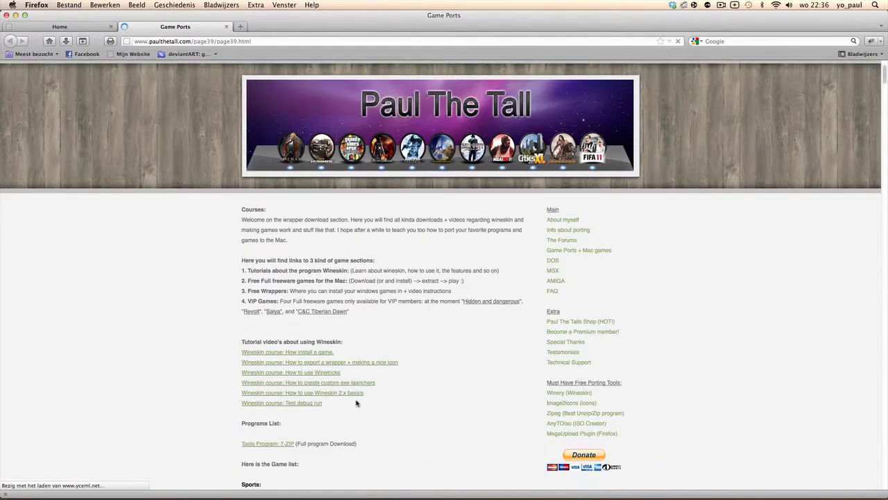
scroll(356, 403, "down", 15)
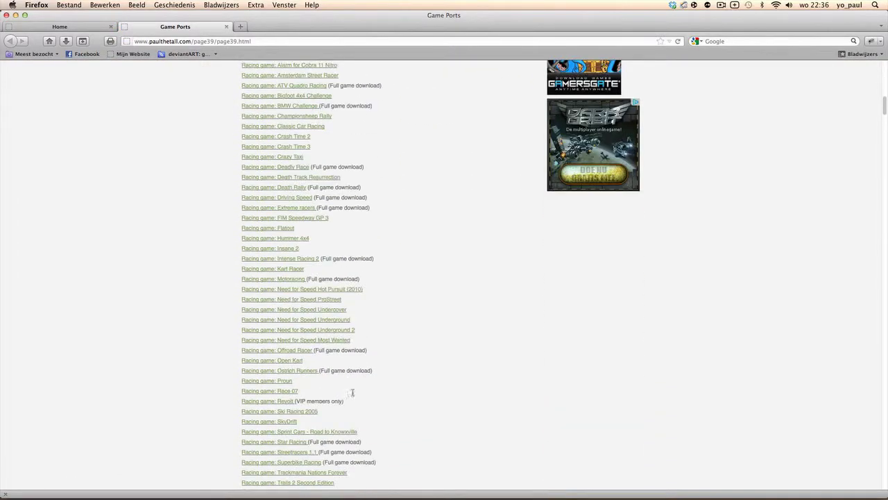
scroll(353, 393, "down", 20)
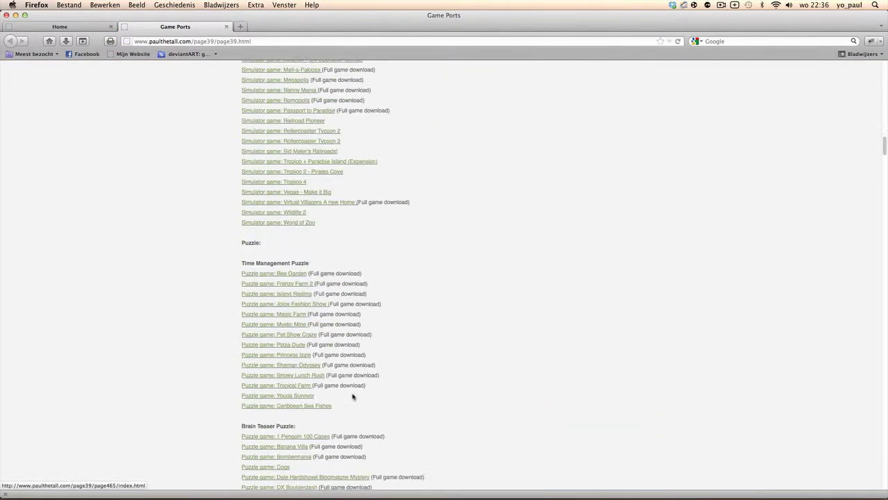
scroll(353, 396, "down", 18)
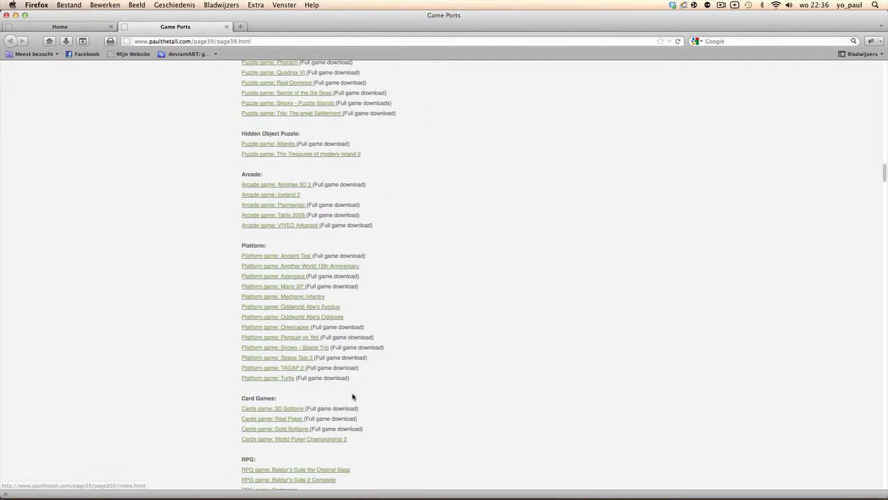
scroll(353, 397, "down", 15)
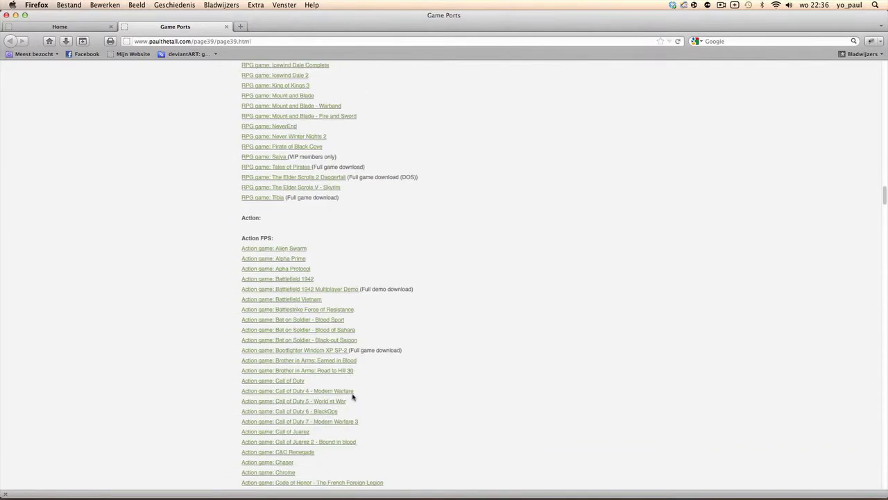
scroll(353, 397, "down", 10)
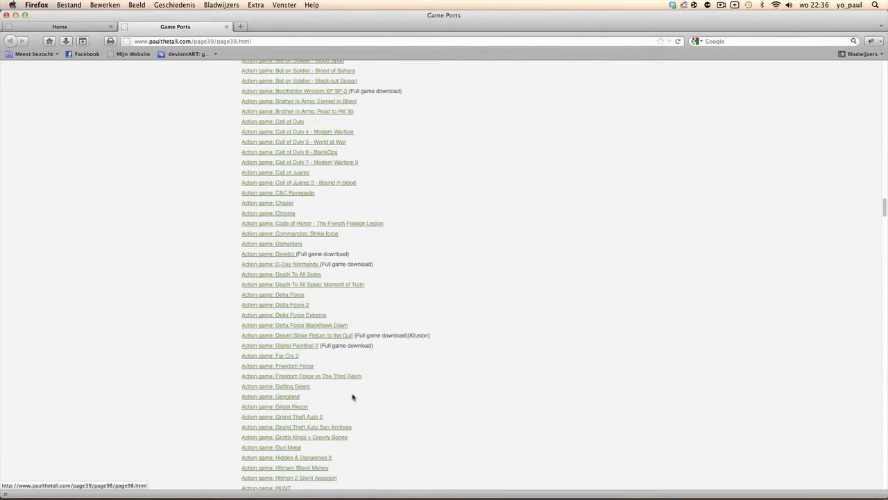
scroll(352, 396, "up", 3)
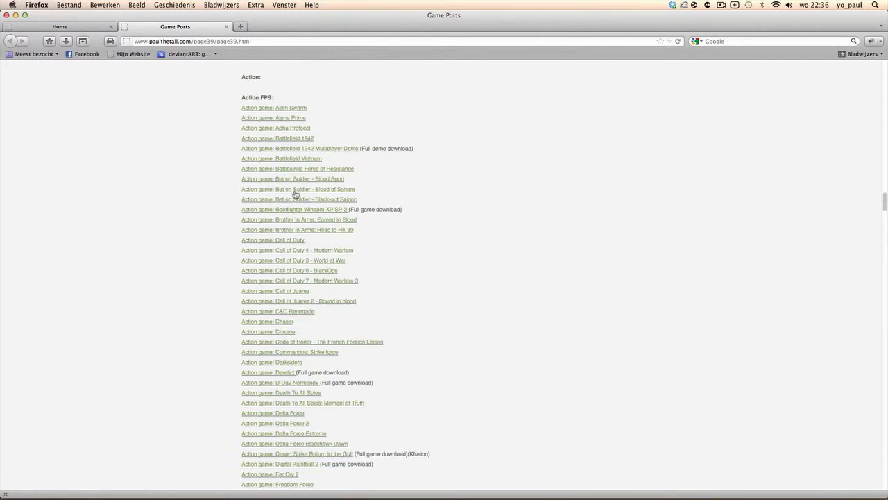
left_click(341, 202)
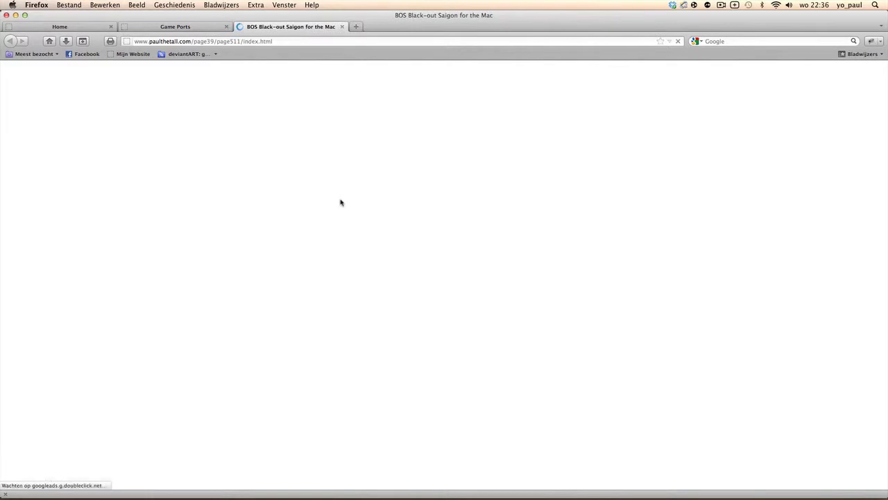
- Read the game description, visit the GamersGate store page through the cover image, and return to the game page
scroll(347, 229, "down", 2)
scroll(353, 253, "down", 3)
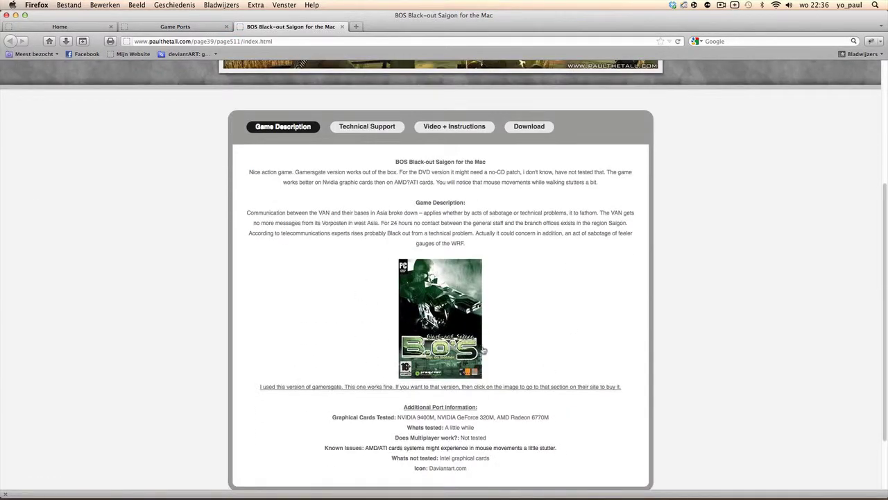
left_click(434, 319)
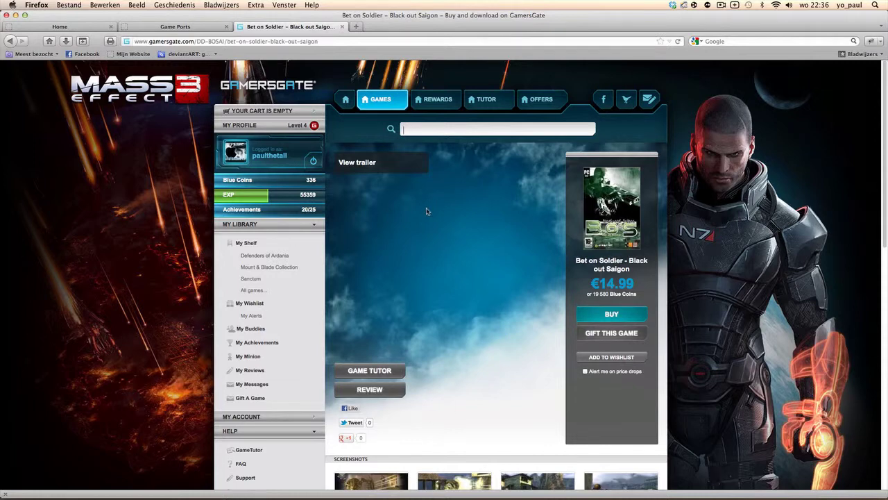
left_click(10, 42)
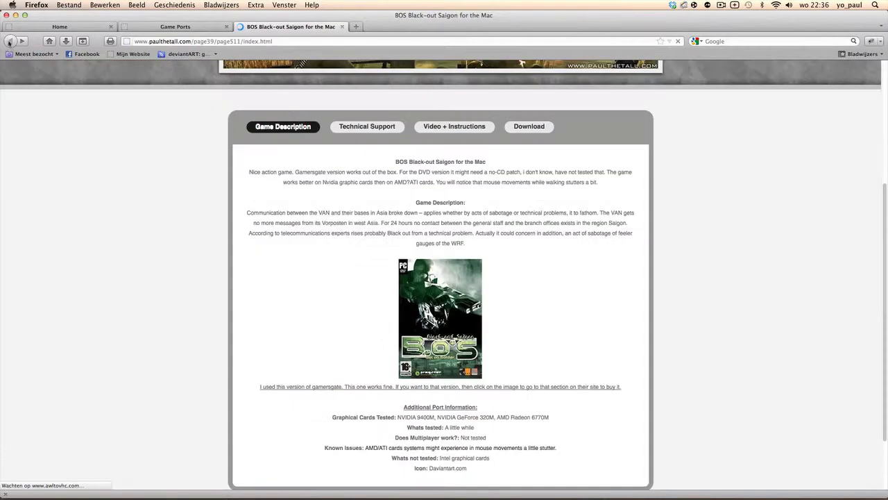
- Show the Download section of the game page and minimize the browser window to reveal the desktop
left_click(529, 127)
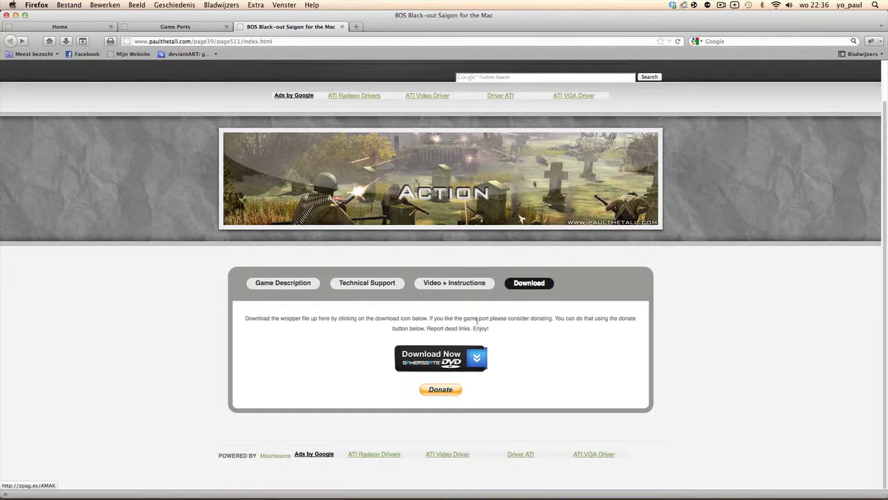
left_click(15, 15)
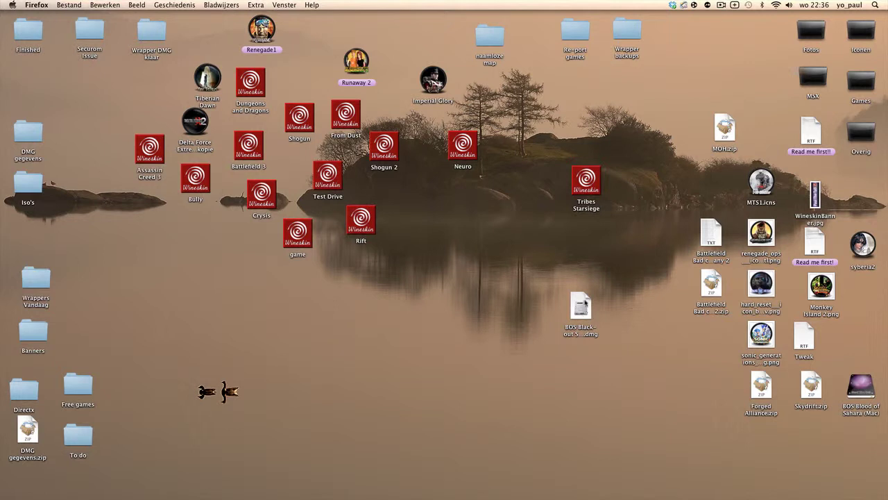
- Open the BOS Black-out Saigon.dmg file on the desktop and accept its license agreement
left_click_drag(579, 303, 551, 339)
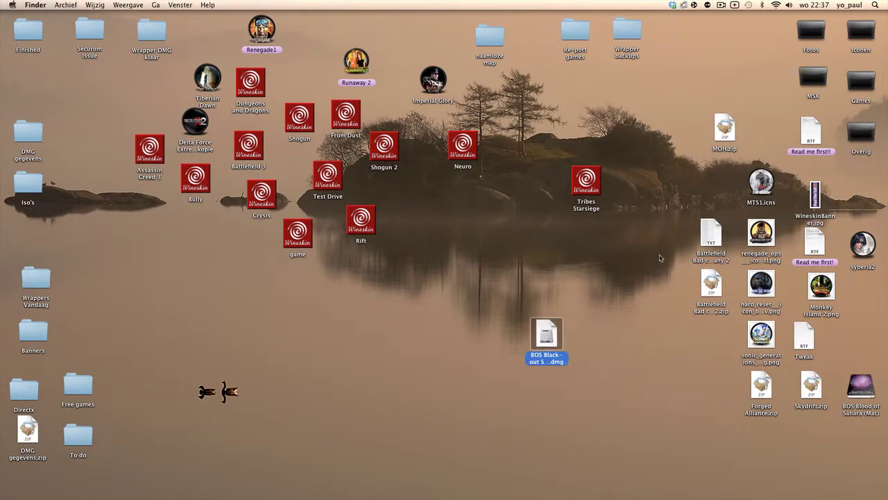
key("super+o")
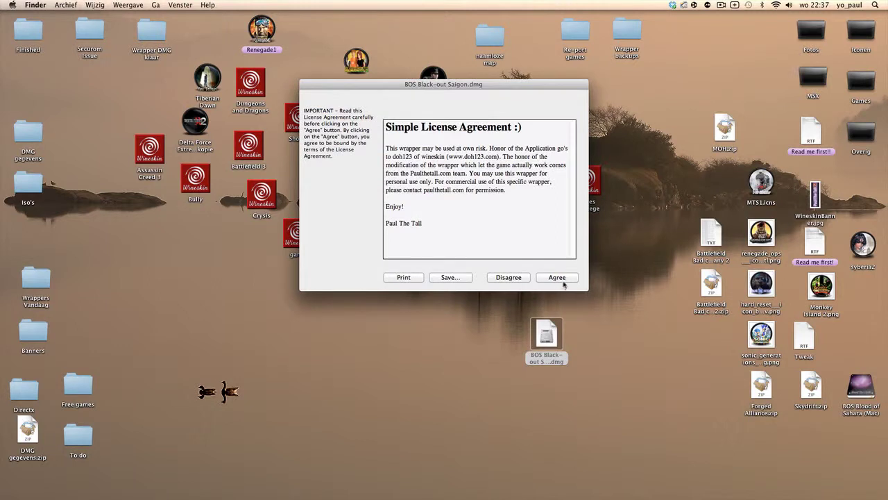
left_click(557, 276)
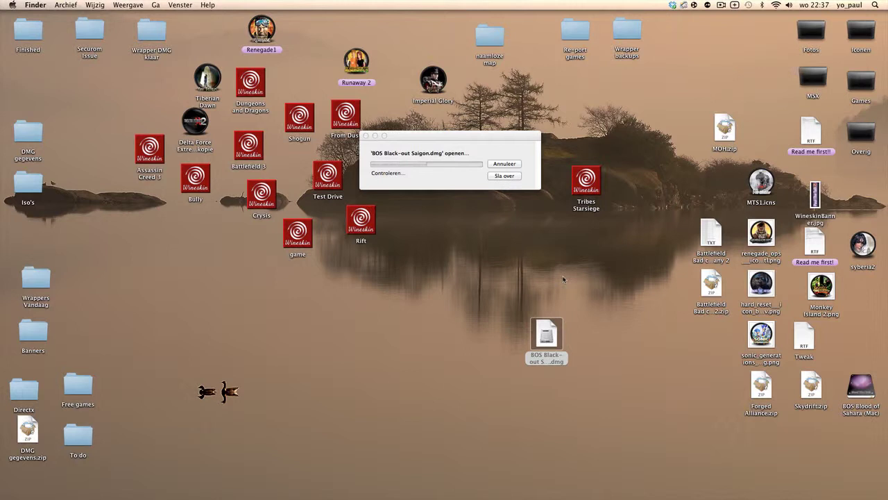
left_click(722, 5)
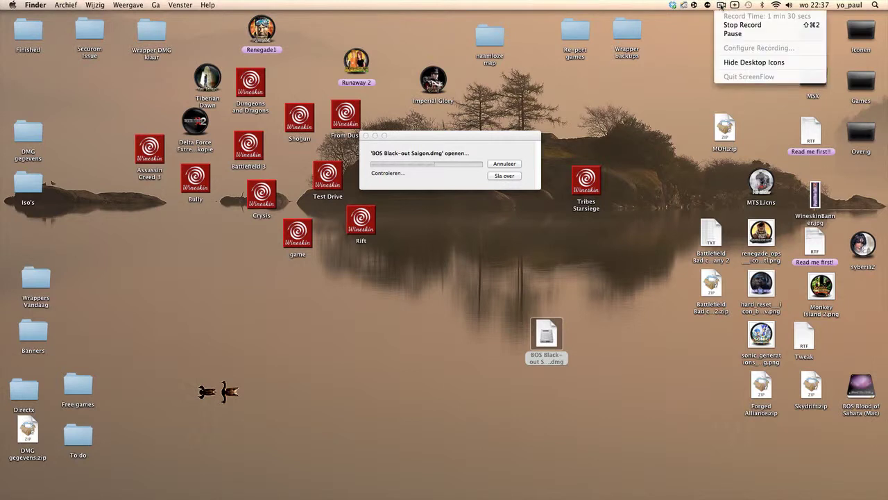
key("Escape")
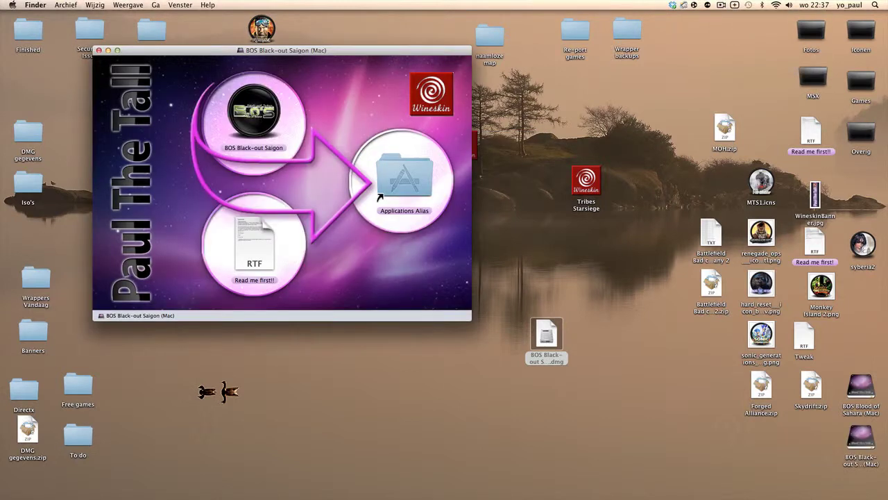
- Copy the BOS Black-out Saigon wrapper to the desktop, then close the disk image window and move the .dmg file aside
left_click_drag(254, 111, 599, 258)
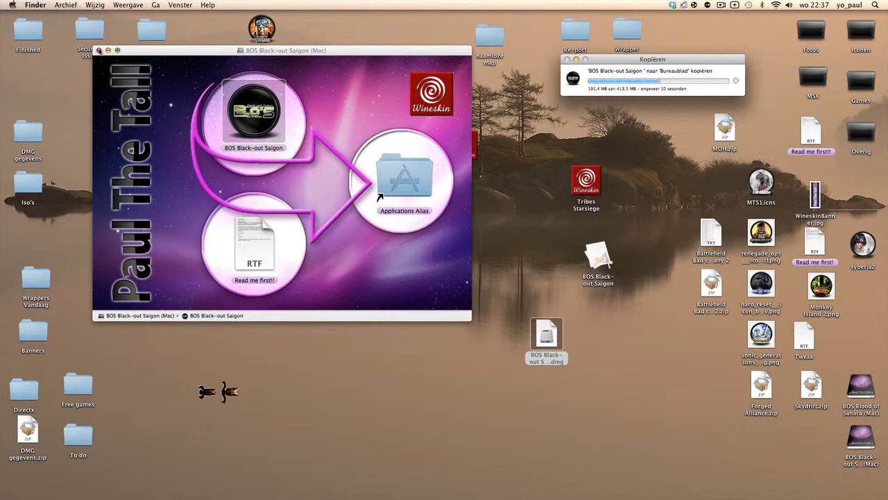
left_click(99, 50)
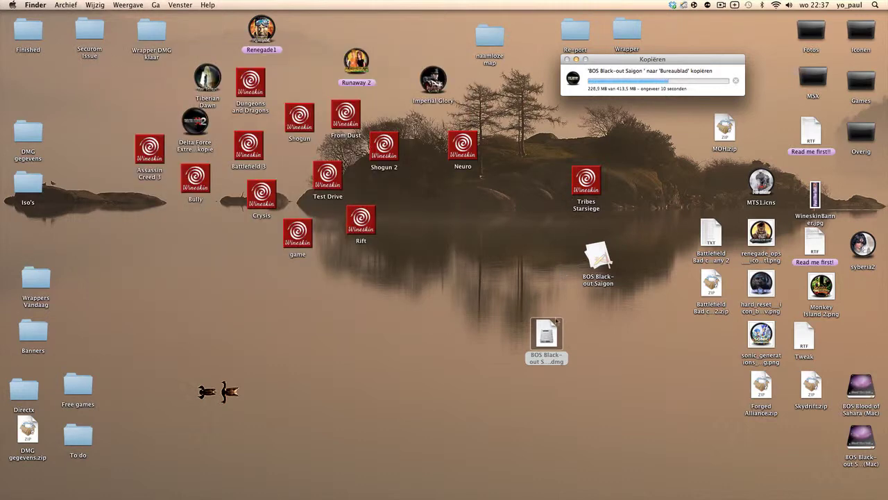
left_click_drag(557, 322, 684, 314)
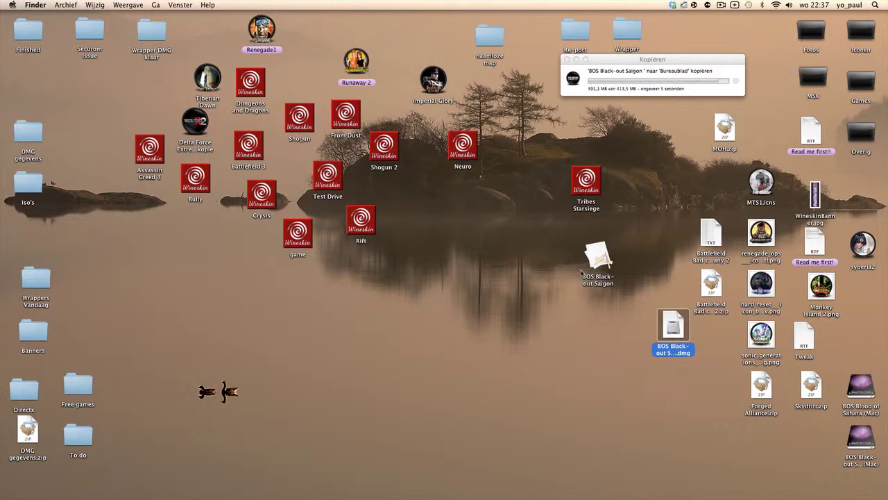
- Move the BOS Black-out Saigon wrapper to a free spot on the desktop and launch it, allowing the downloaded program to open
left_click_drag(597, 260, 458, 325)
left_click(501, 357)
left_click(461, 330)
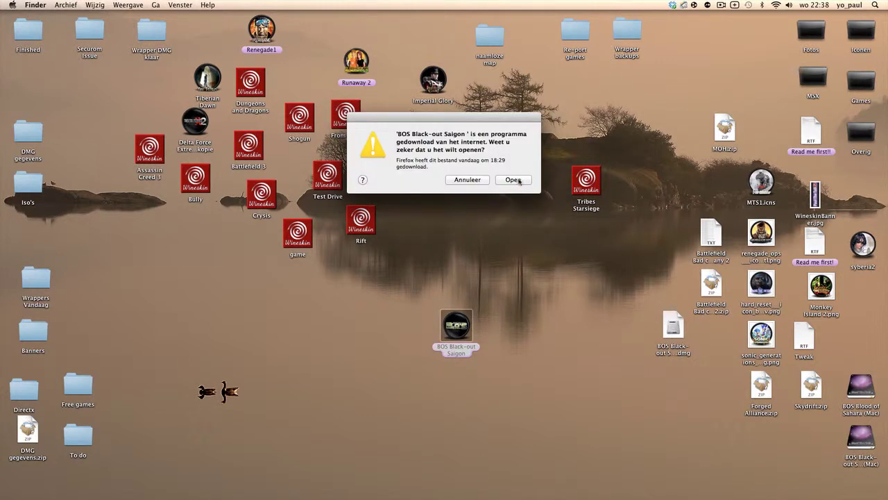
left_click(518, 181)
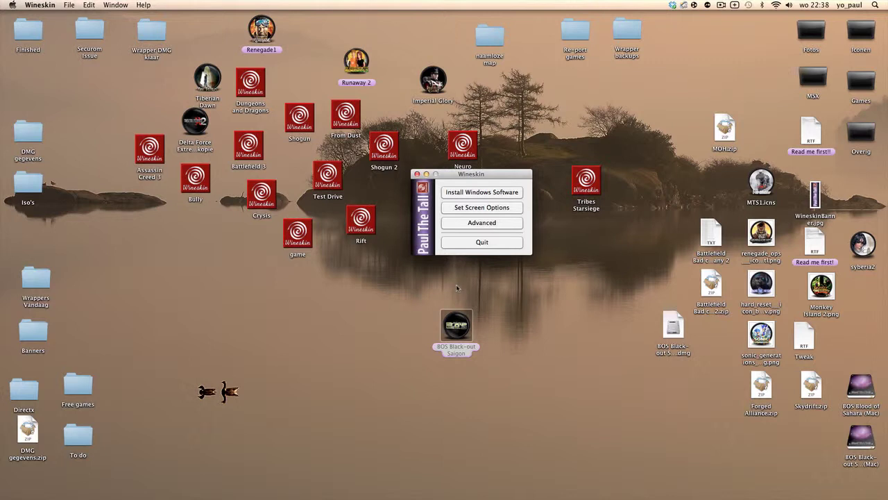
- Start Install Windows Software in Wineskin and eject both mounted BOS disk images from the file chooser
left_click(478, 197)
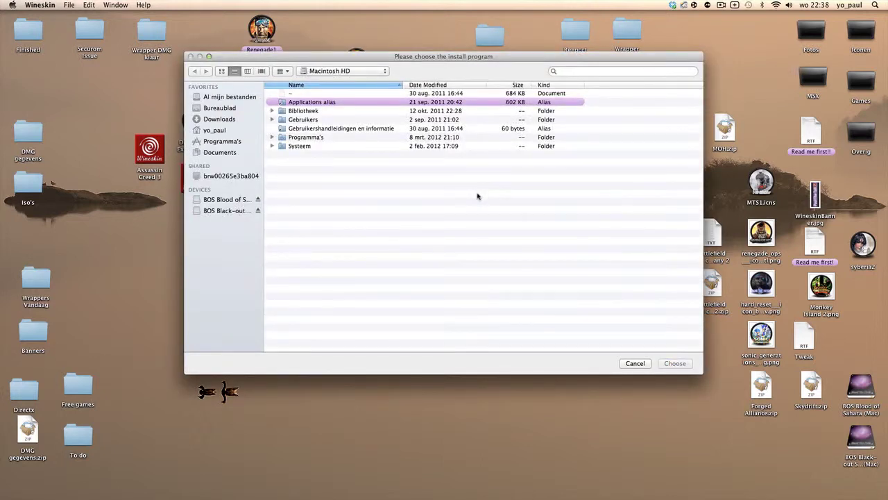
left_click(258, 199)
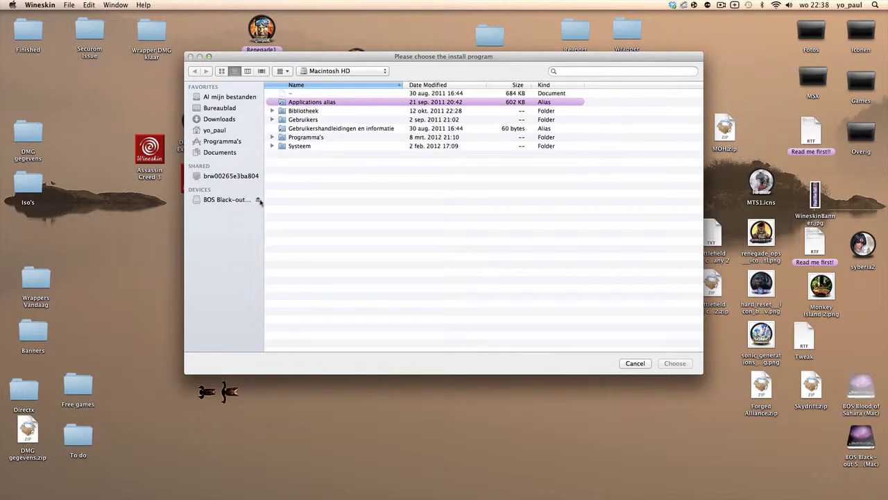
left_click(258, 199)
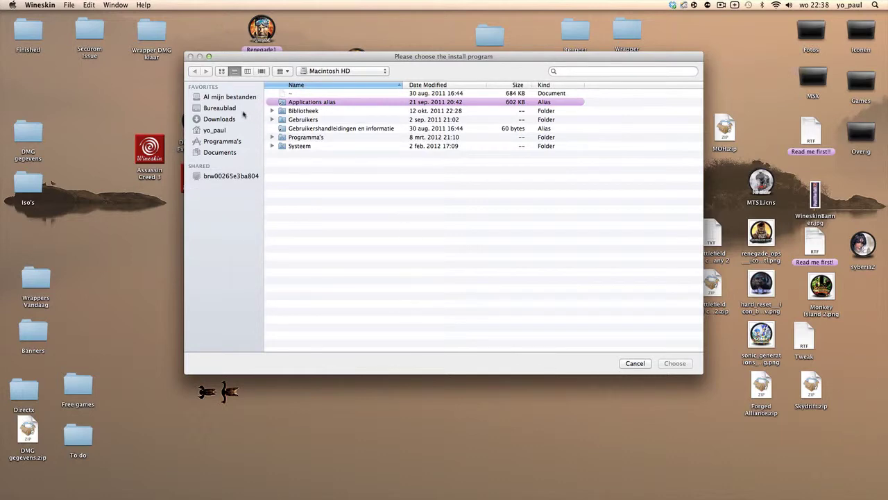
- Choose "Download Bet on Soldier - Black out Saigon.exe" from the Downloads folder as the install program
left_click(216, 118)
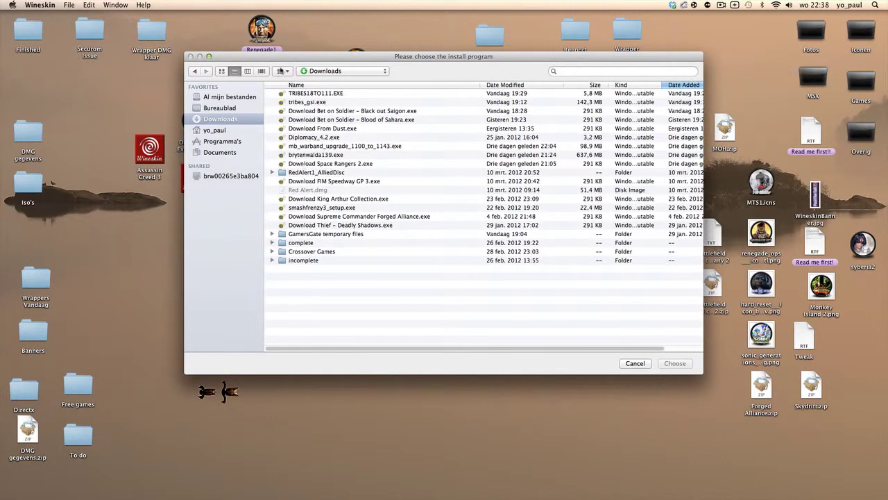
left_click(341, 113)
double_click(313, 111)
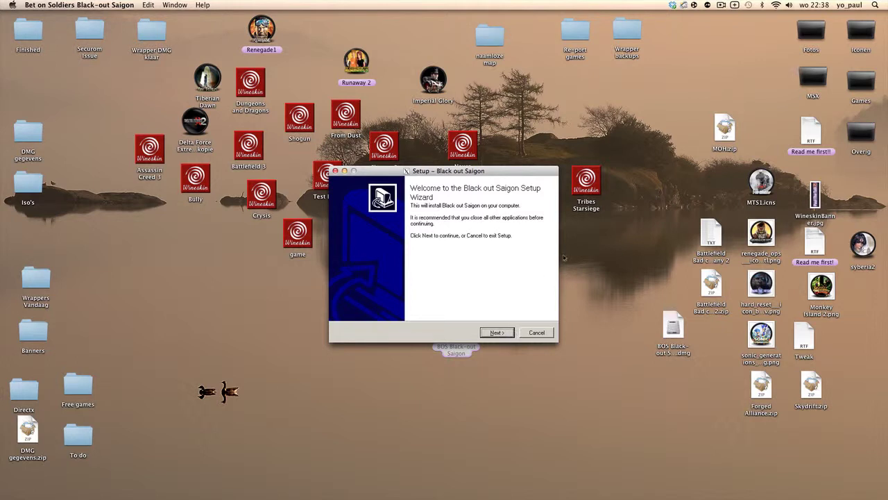
- Start installing Black out Saigon with the default destination C:\Program Files\Black out Saigon and the default Start Menu folder
left_click(497, 333)
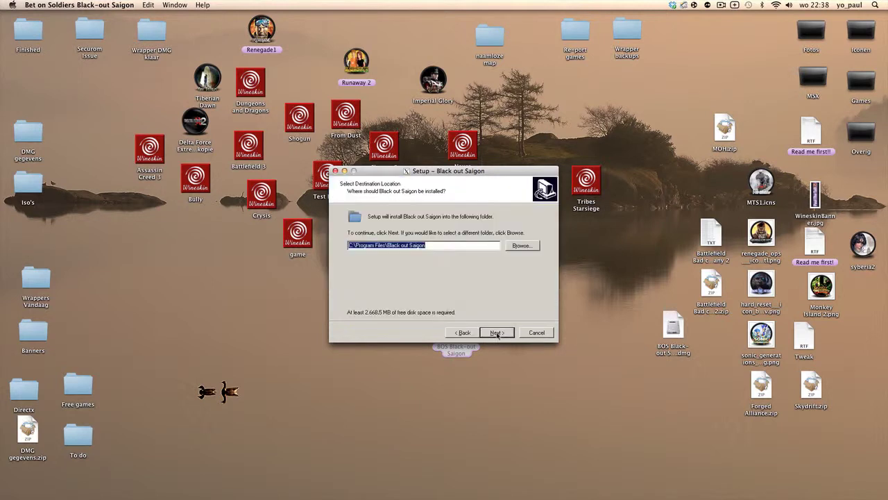
left_click(497, 333)
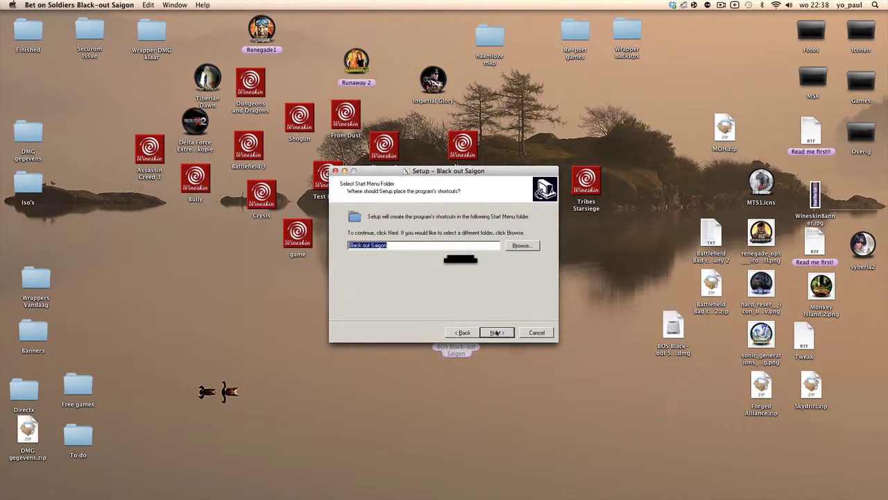
left_click(497, 333)
left_click(497, 333)
left_click(497, 333)
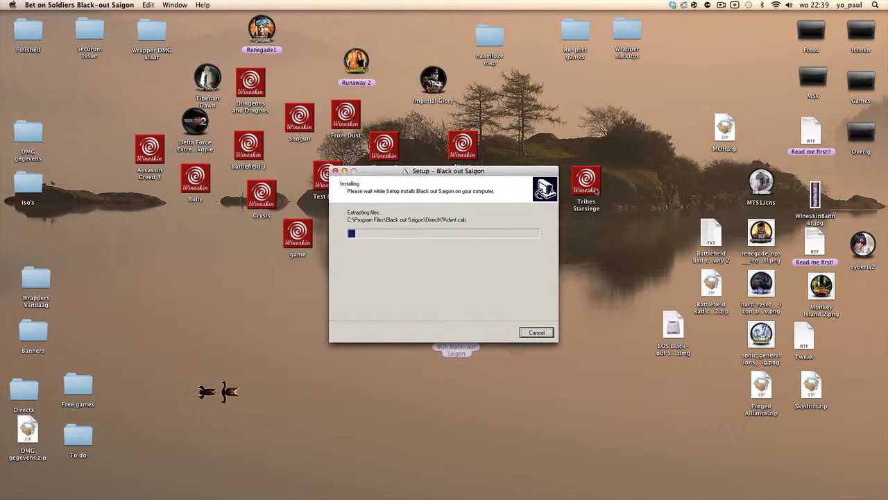
- Move the Tribes Starsiege wrapper to a spot below the Wrapper backups folder and shift the Black out Saigon setup window aside
left_click_drag(598, 191, 628, 142)
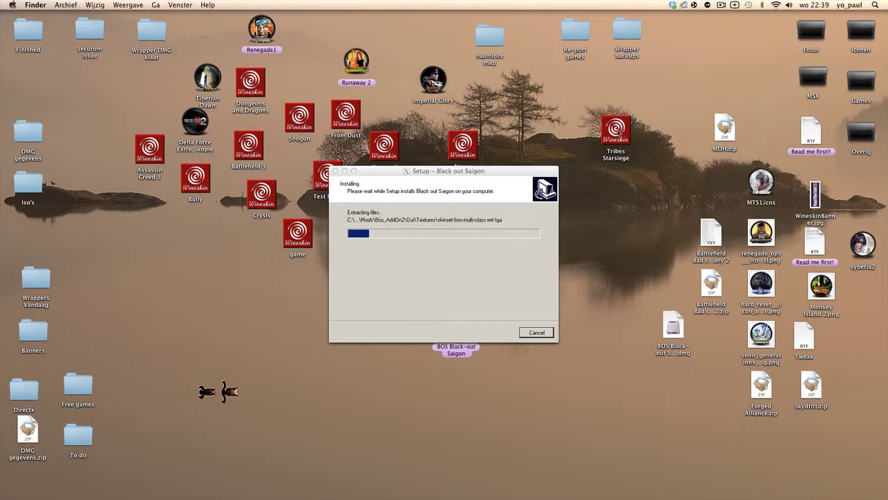
left_click_drag(616, 138, 625, 107)
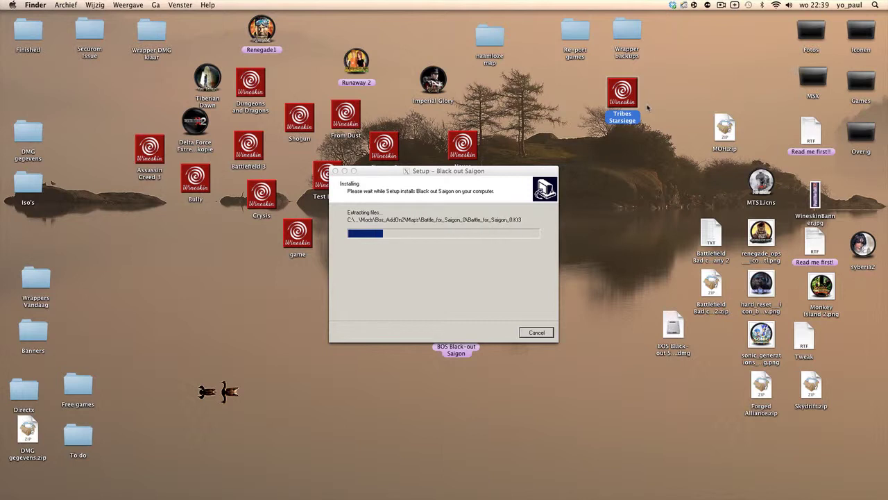
left_click_drag(486, 175, 443, 188)
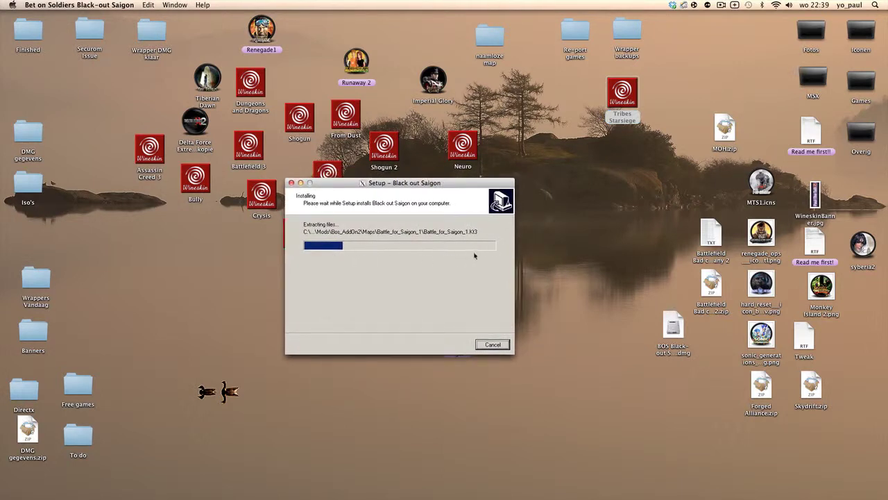
left_click(721, 6)
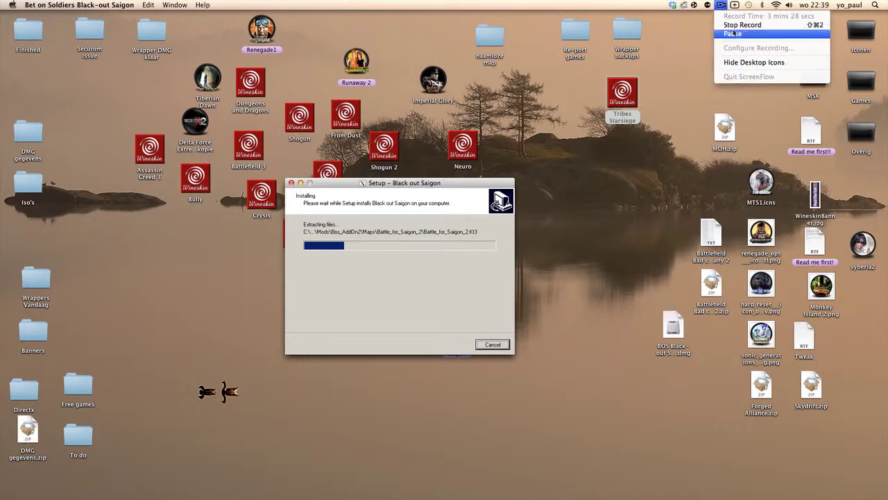
left_click(742, 32)
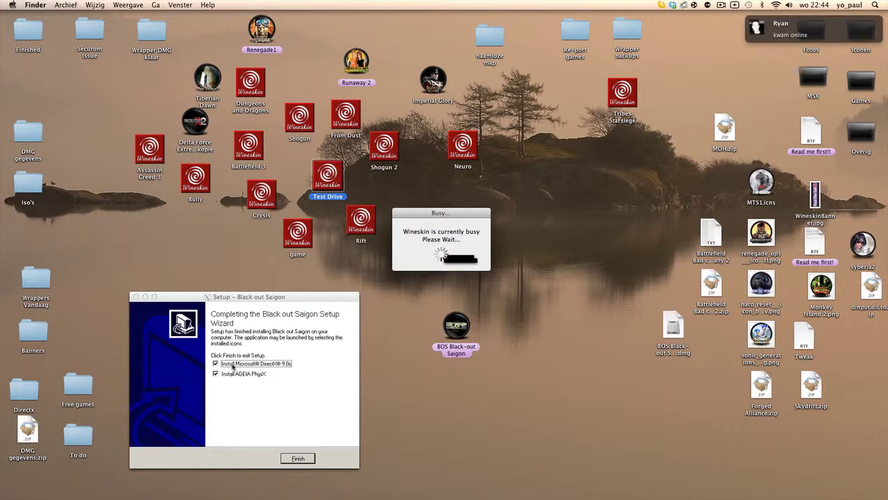
- Finish the Black out Saigon setup without installing Microsoft DirectX 9.0c or AGEIA PhysX, and remove the temporary installer files
left_click(241, 364)
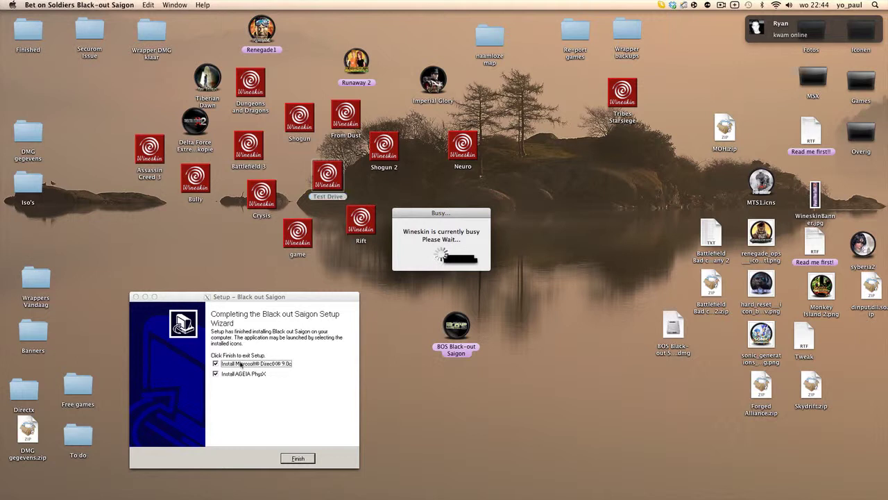
left_click(215, 373)
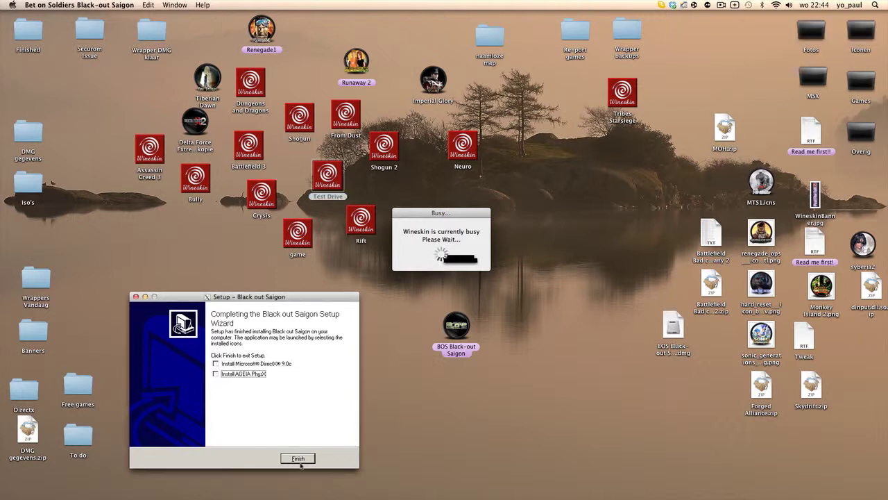
left_click(298, 458)
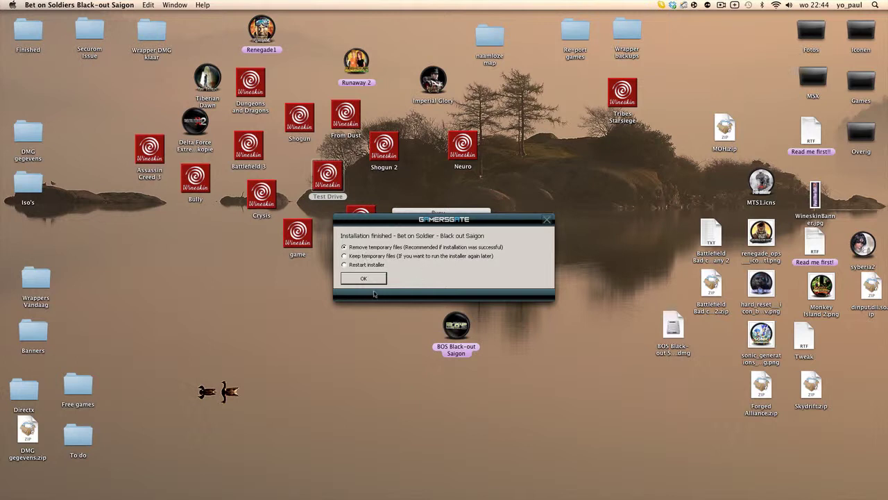
left_click(367, 278)
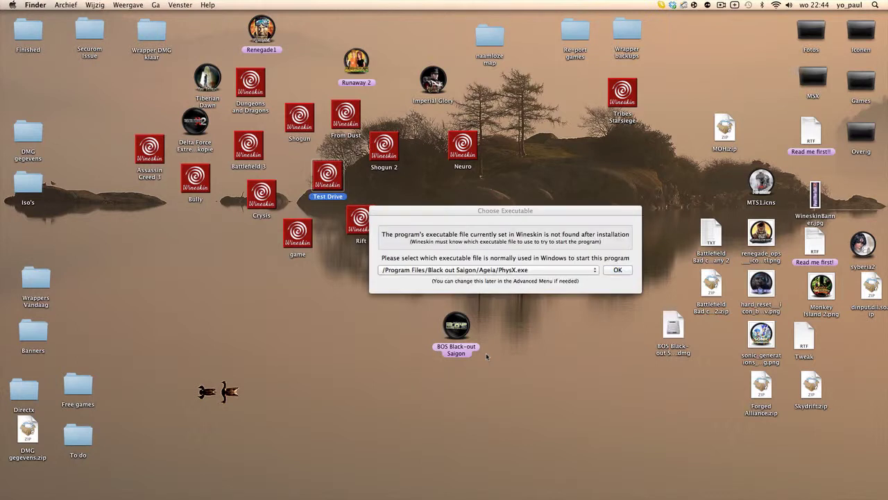
- Set /Program Files/Black out Saigon/BoS.exe as the executable that starts the program and quit Wineskin
left_click(578, 271)
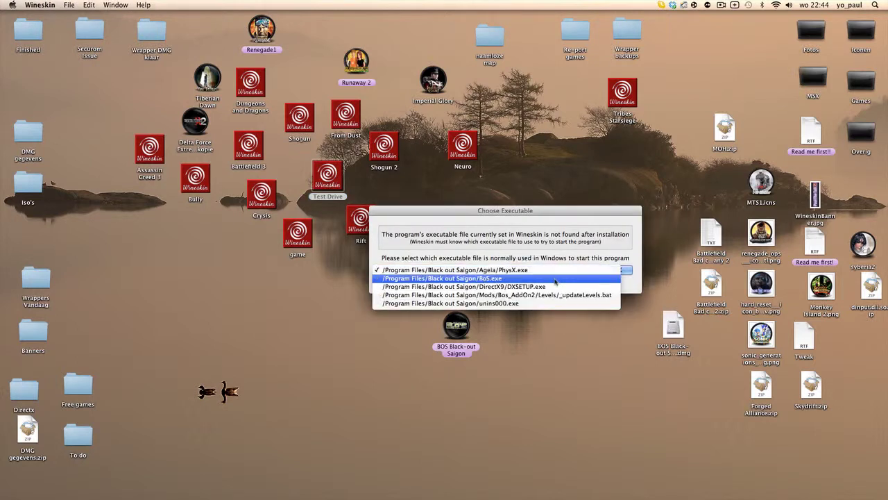
left_click(555, 281)
left_click(610, 269)
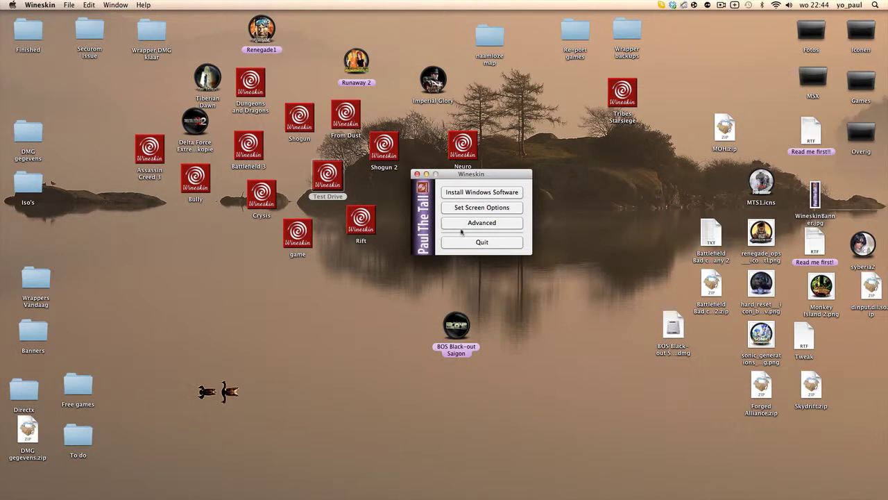
left_click(501, 240)
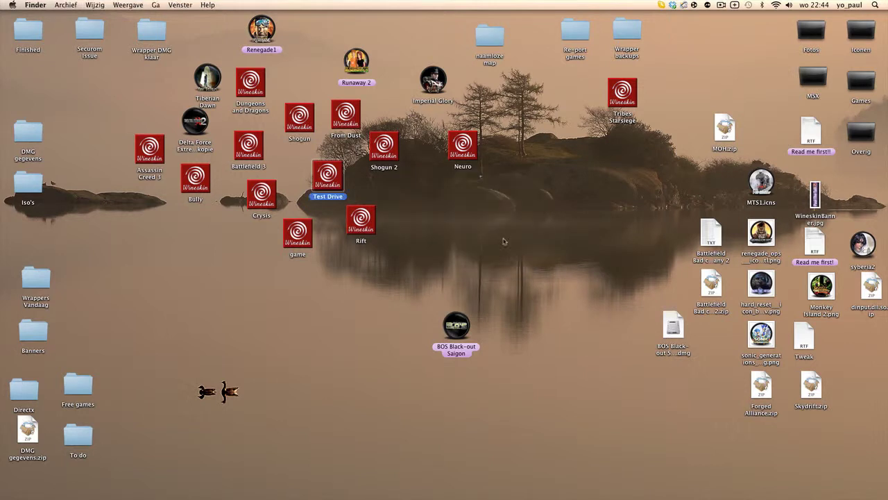
- Open Wineskin from the BOS Black-out Saigon package contents, review its Screen Options, and quit Wineskin and close the package window
right_click(461, 326)
left_click(486, 317)
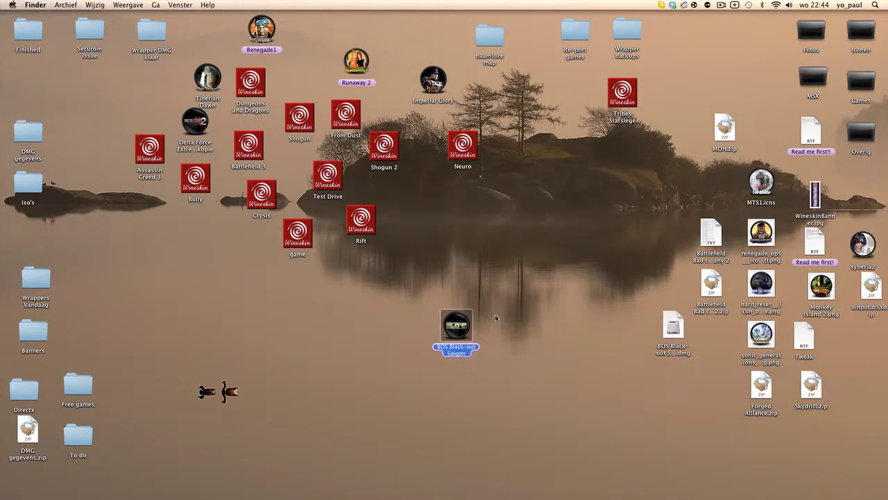
double_click(278, 147)
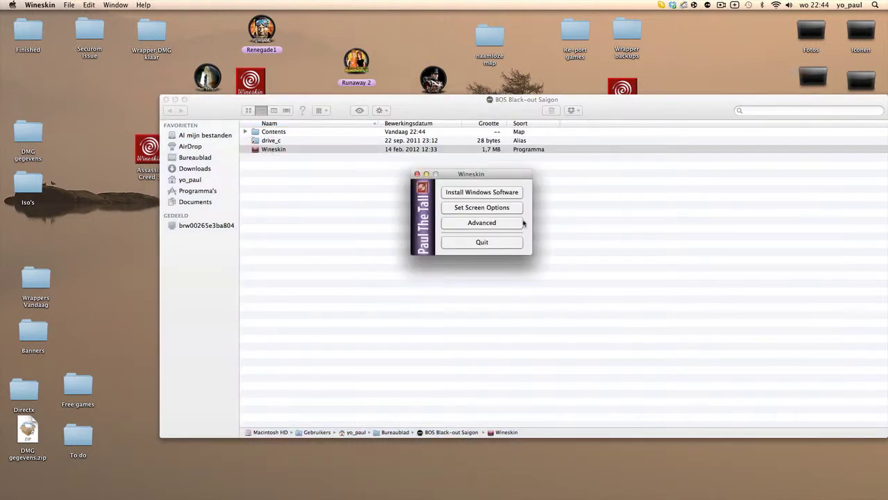
left_click(470, 204)
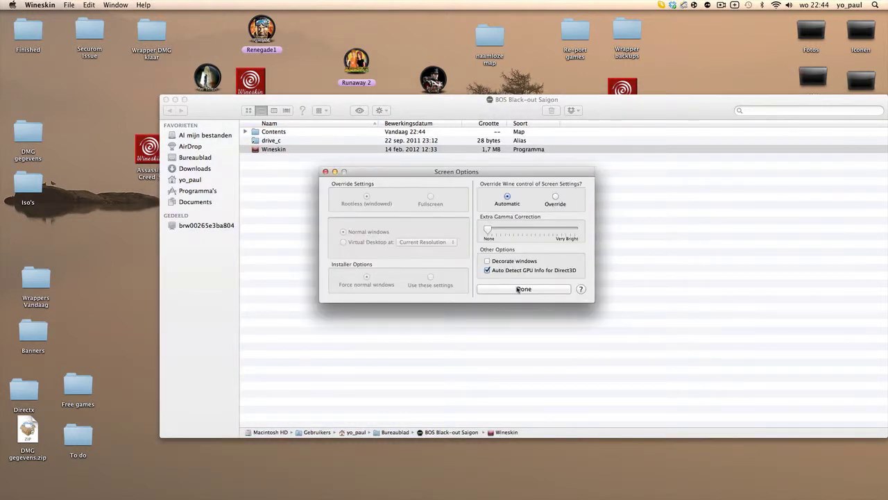
left_click(518, 289)
left_click(482, 242)
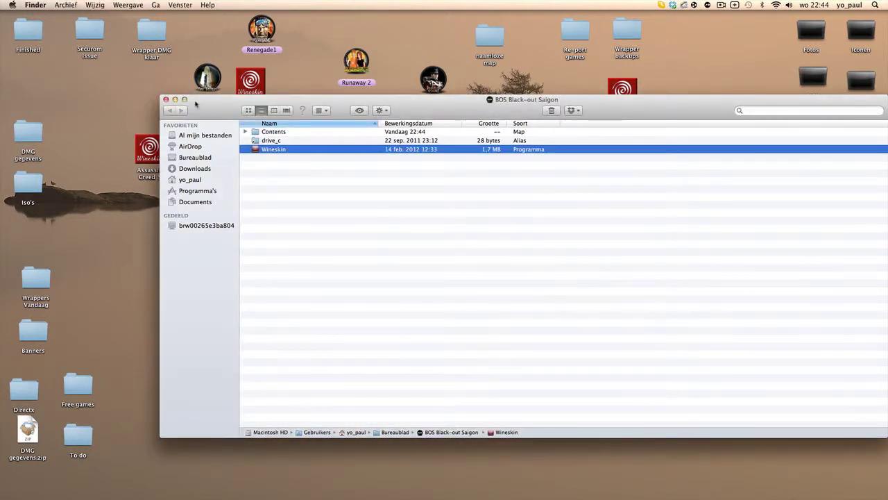
left_click(166, 99)
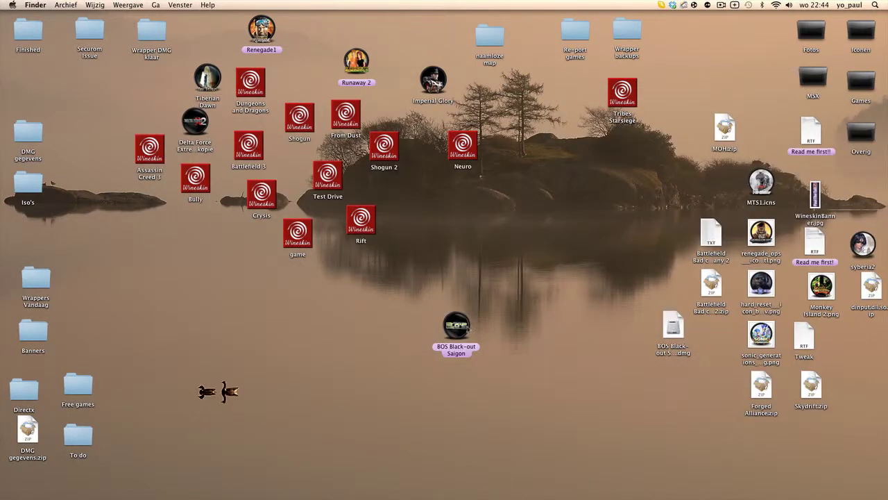